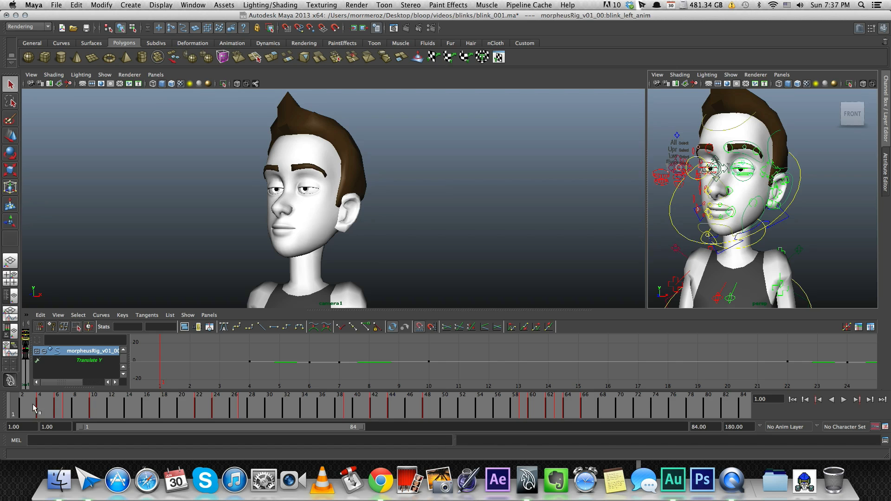
Step: Play and scrub the first blink during the head turn, examining the eyelid poses between frames 4 and 10
left_click(31, 407)
key("alt+v")
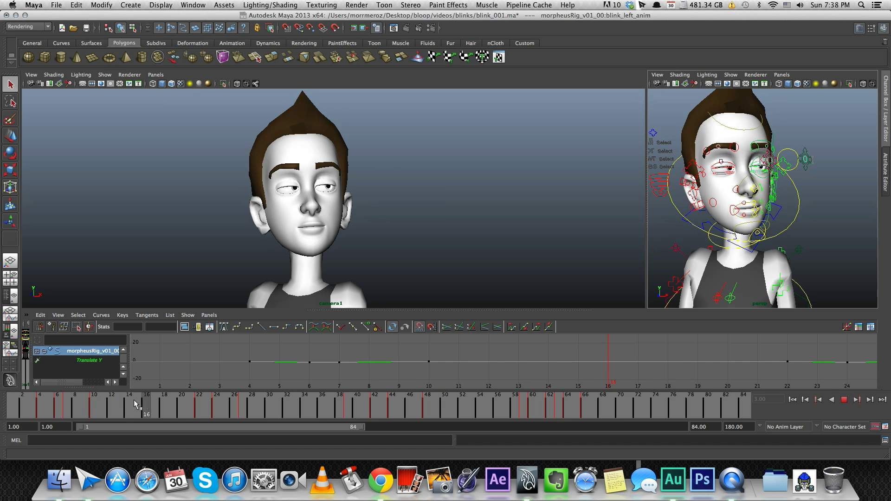
left_click(40, 408)
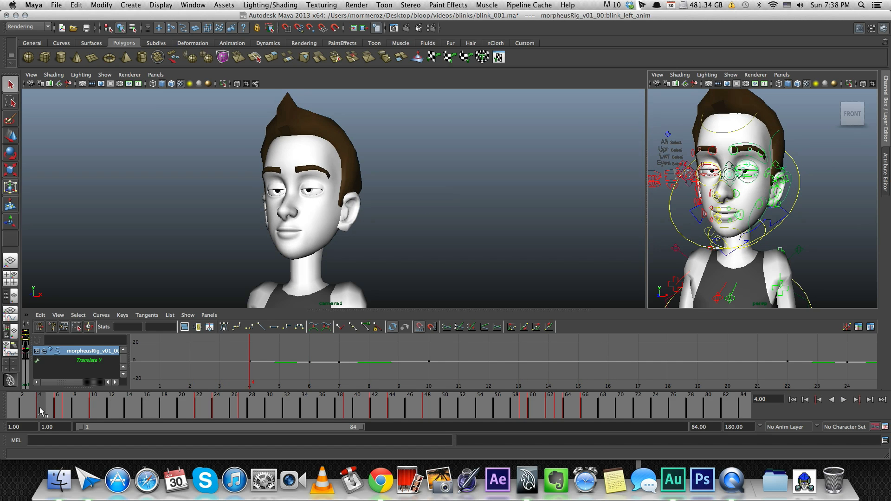
key("alt+v")
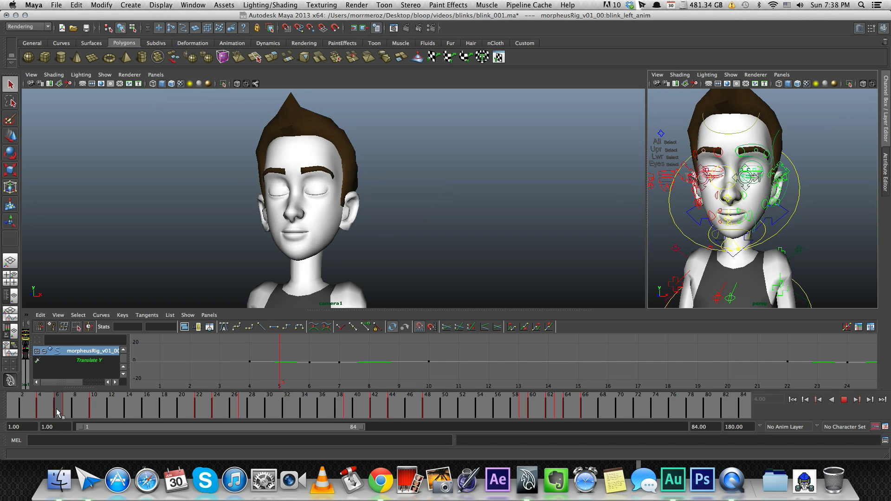
left_click_drag(57, 412, 68, 411)
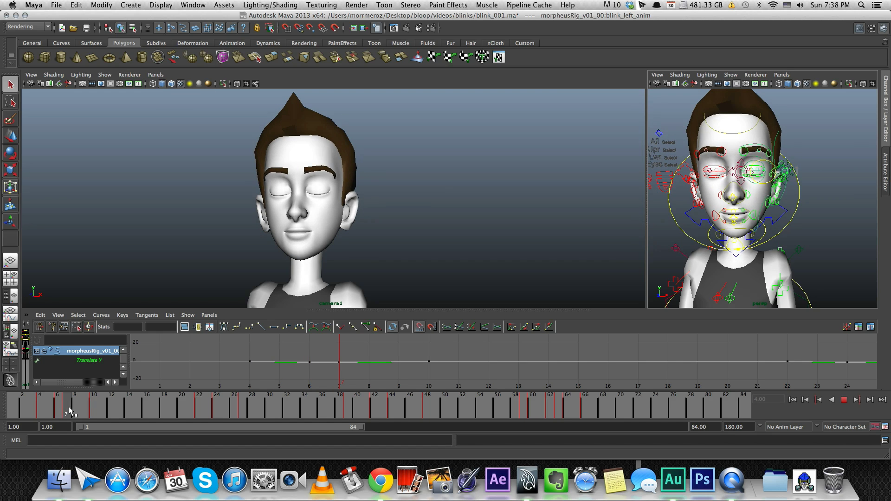
left_click_drag(69, 406, 96, 406)
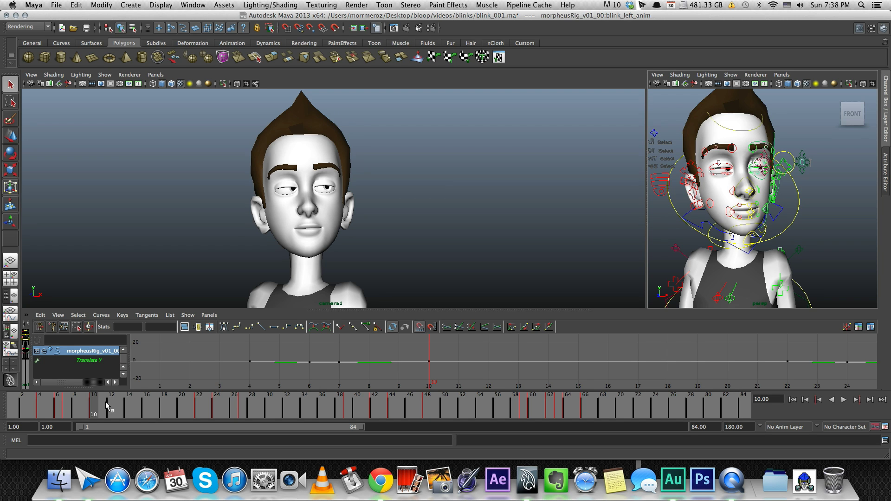
left_click(53, 410)
key("alt+v")
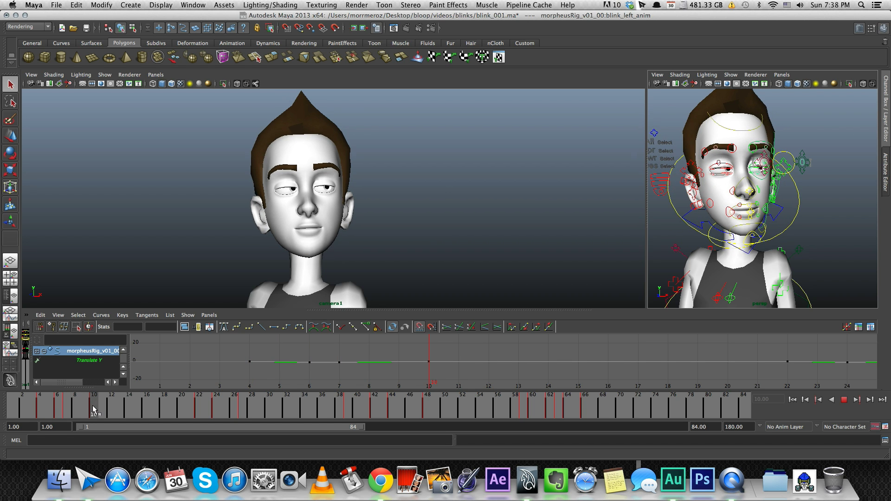
key("alt+v")
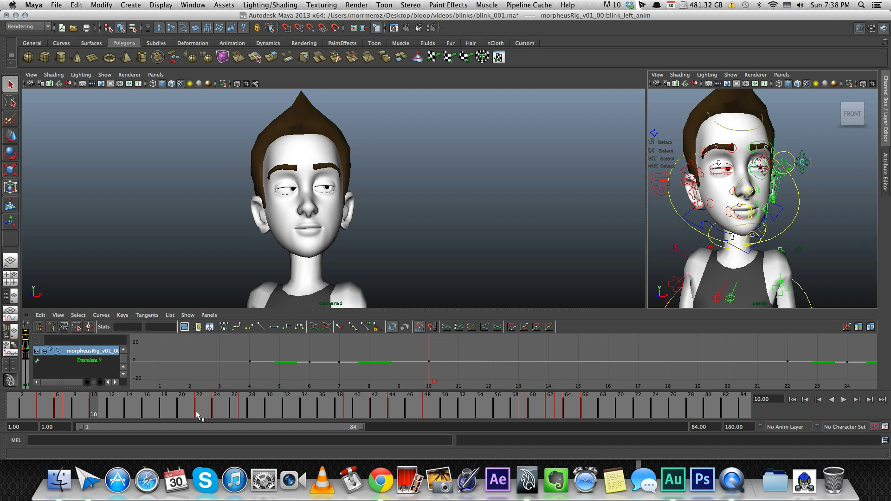
Step: Play and scrub the second blink repeatedly, examining how the lids close and reopen between frames 22 and 27
key("alt+v")
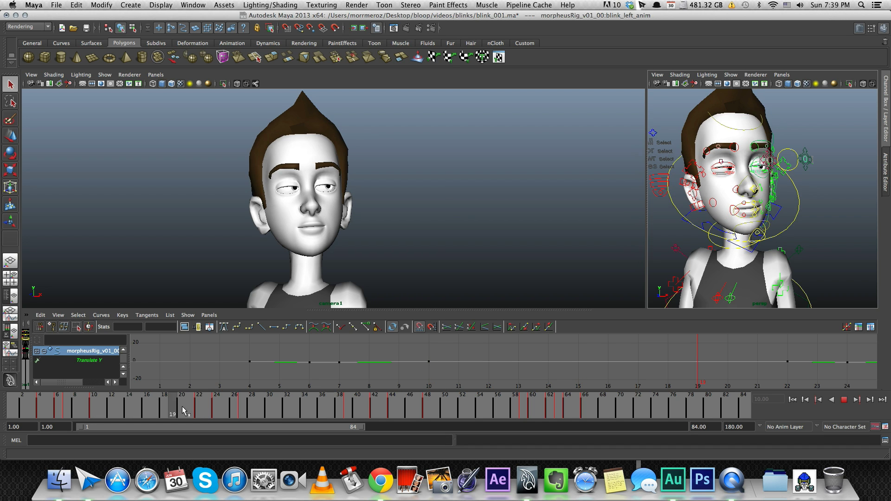
key("alt+v")
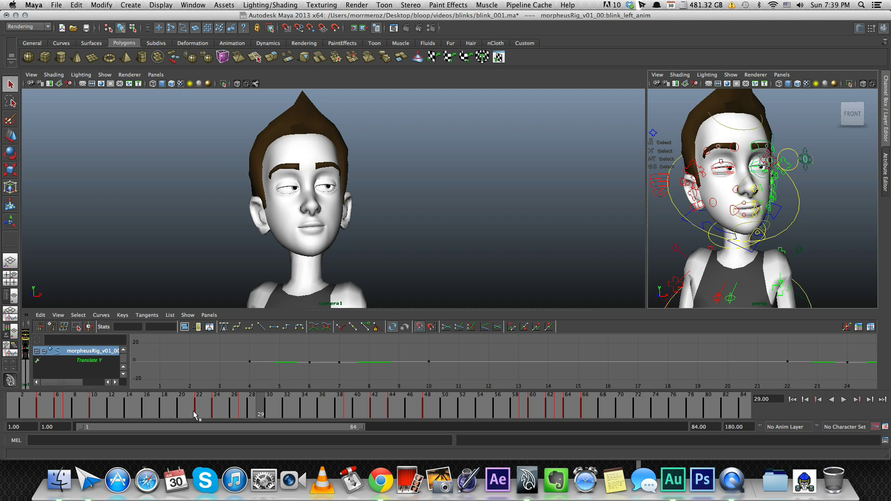
left_click(197, 407)
key("alt+v")
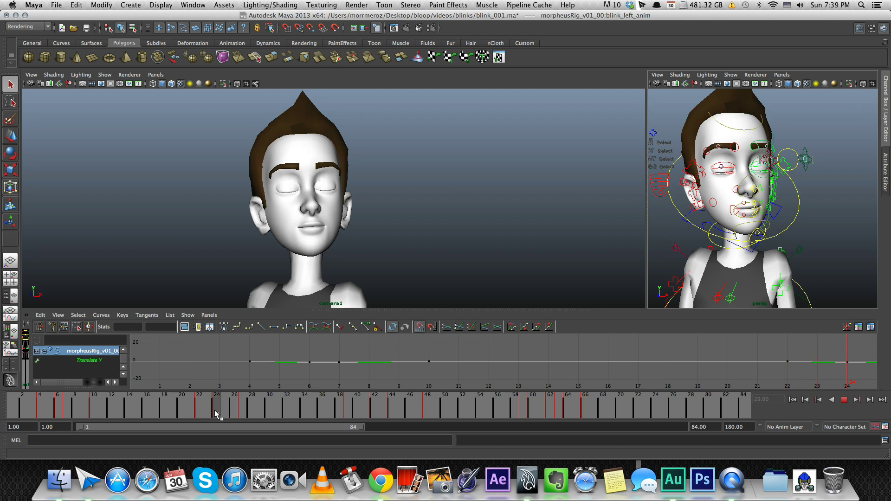
left_click_drag(215, 410, 236, 408)
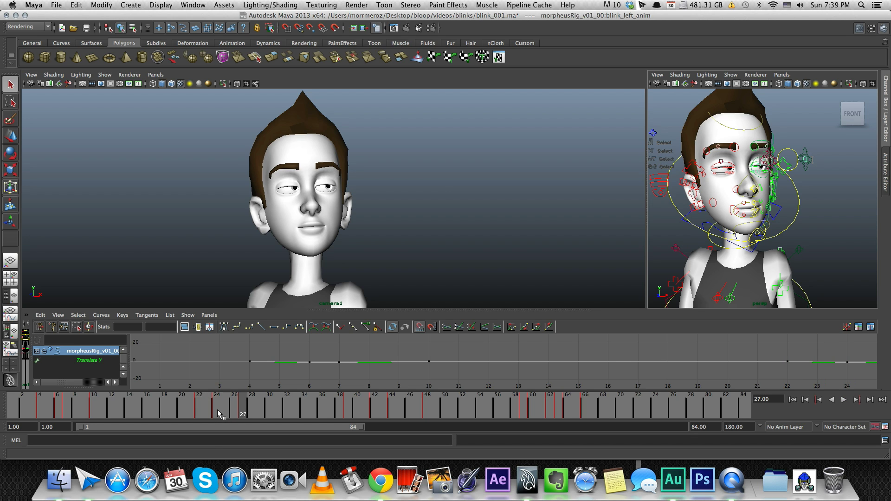
left_click(217, 409)
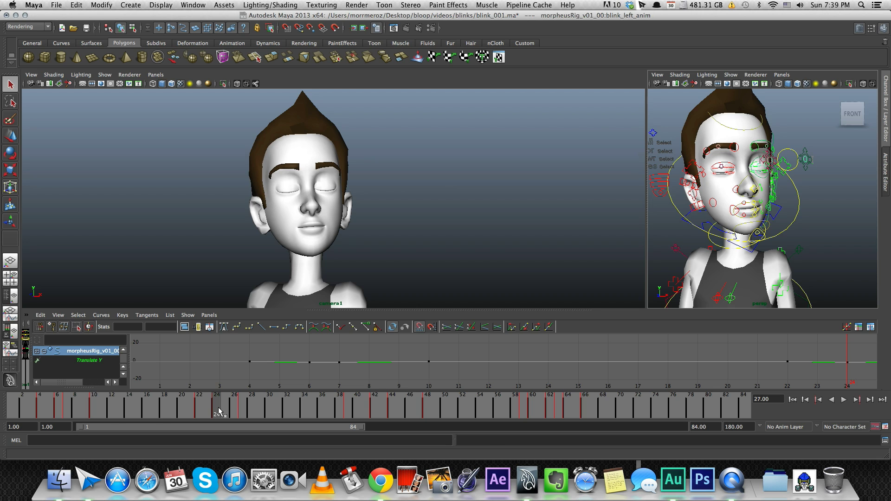
key("alt+v")
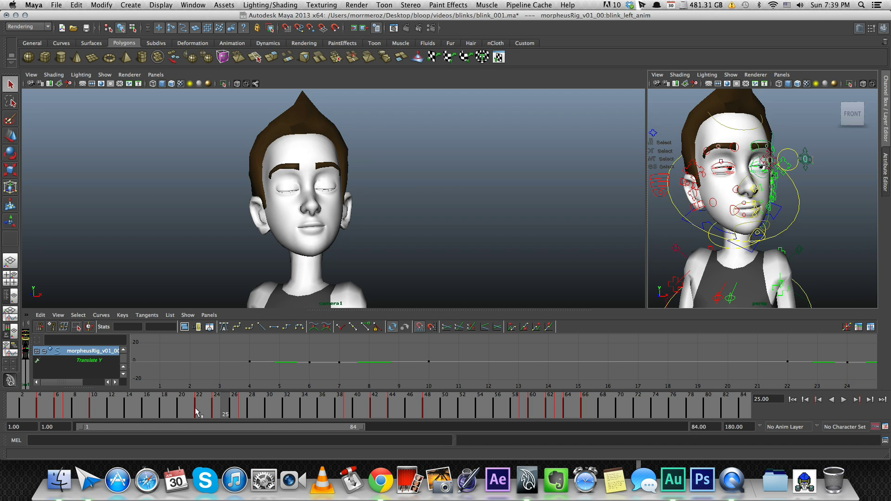
left_click_drag(225, 411, 242, 412)
key("alt+v")
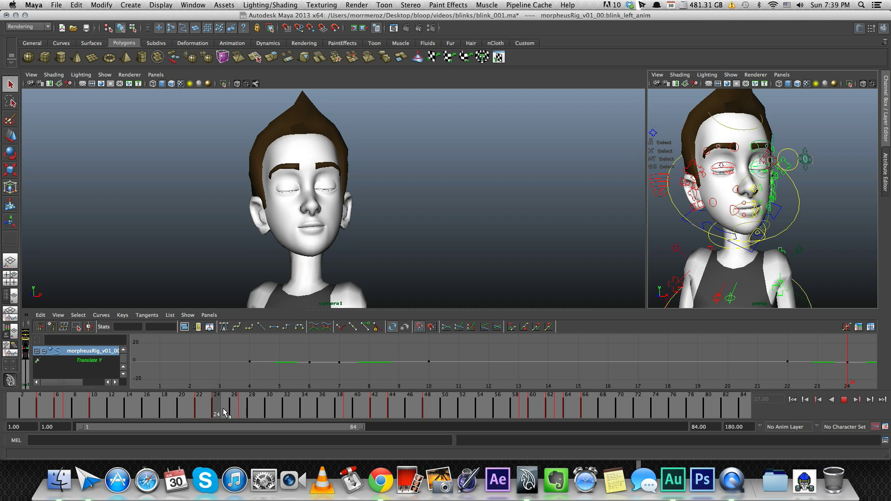
key("alt+v")
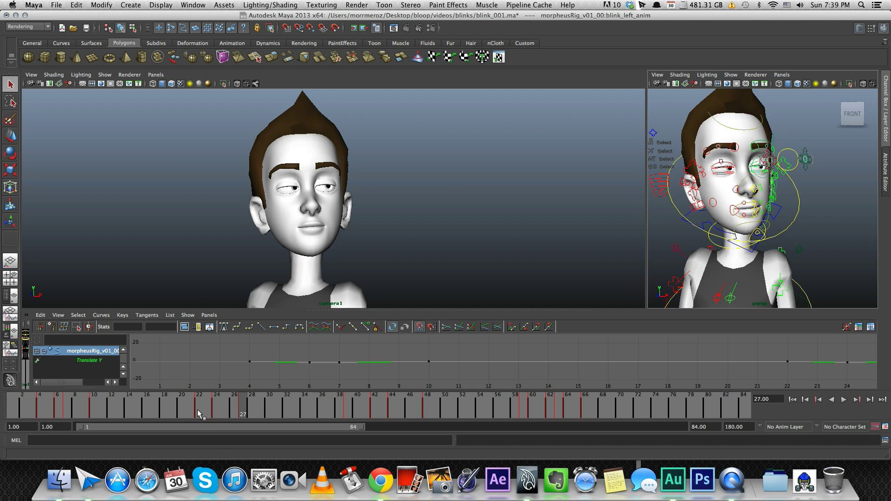
left_click_drag(197, 409, 244, 411)
key("alt+v")
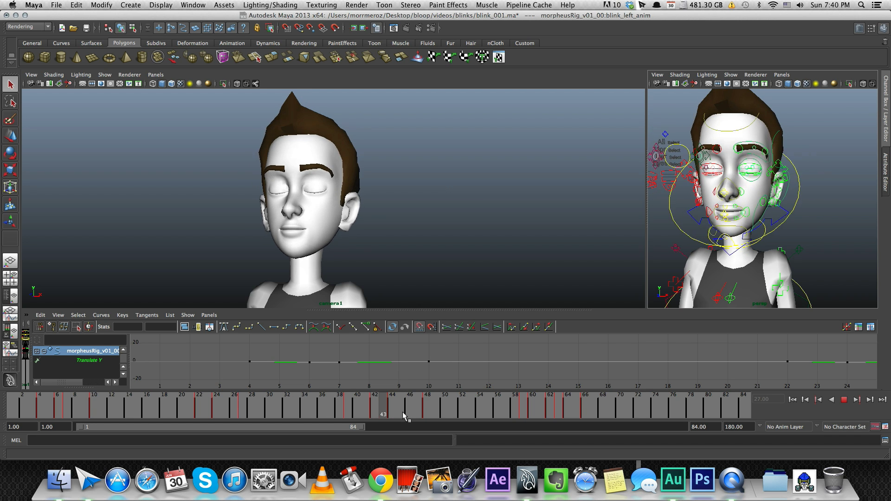
Step: Review the slower blink on the head turn back, scrubbing from about frame 38 to frame 49
key("alt+v")
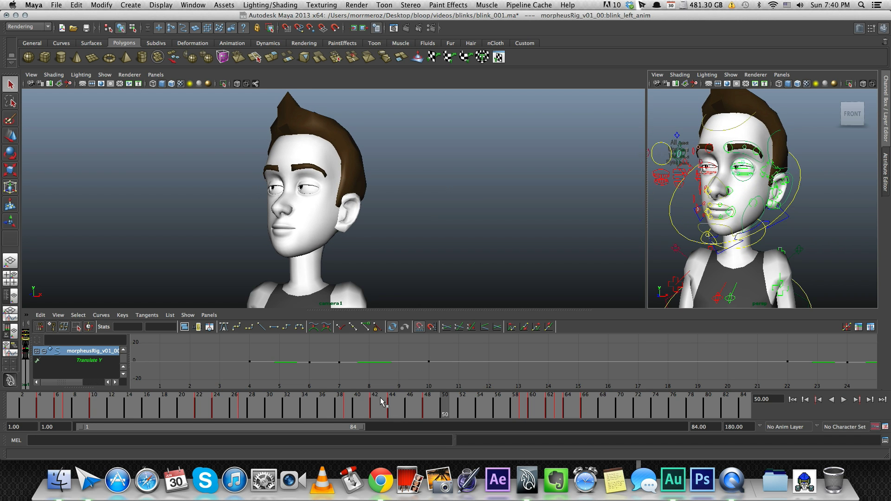
left_click(349, 410)
key("alt+v")
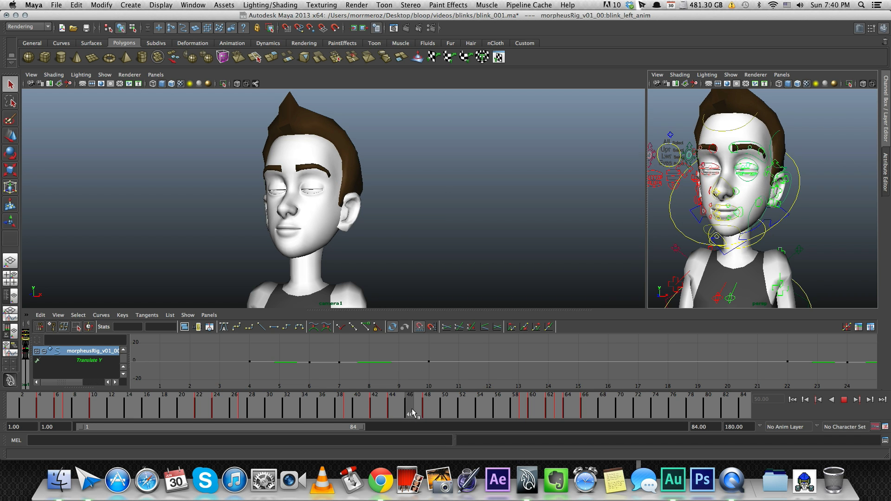
left_click(422, 413)
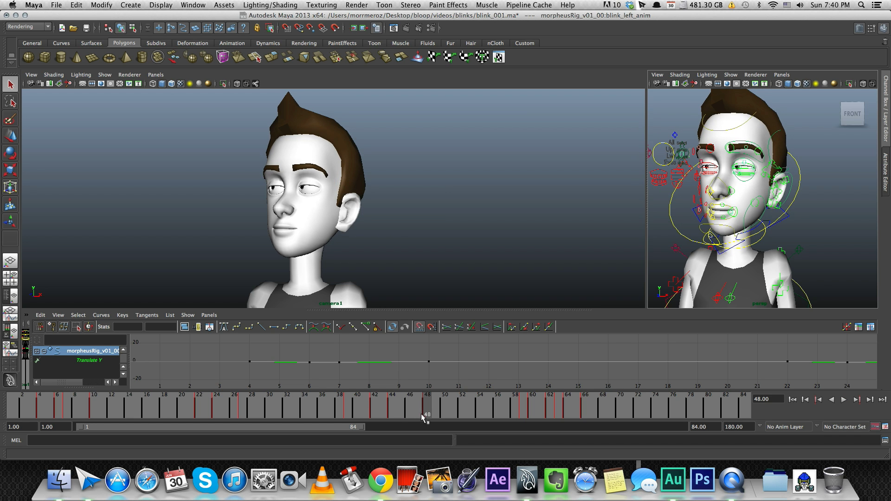
left_click(338, 411)
left_click_drag(339, 409, 433, 414)
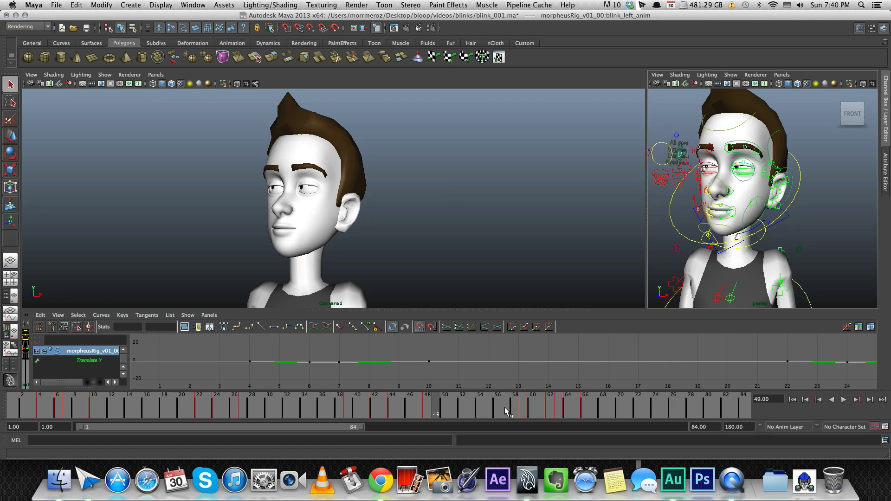
Step: Scrub and play the double blink between frames 58 and 67, examining each closing and opening of the eyes
left_click_drag(505, 406, 517, 412)
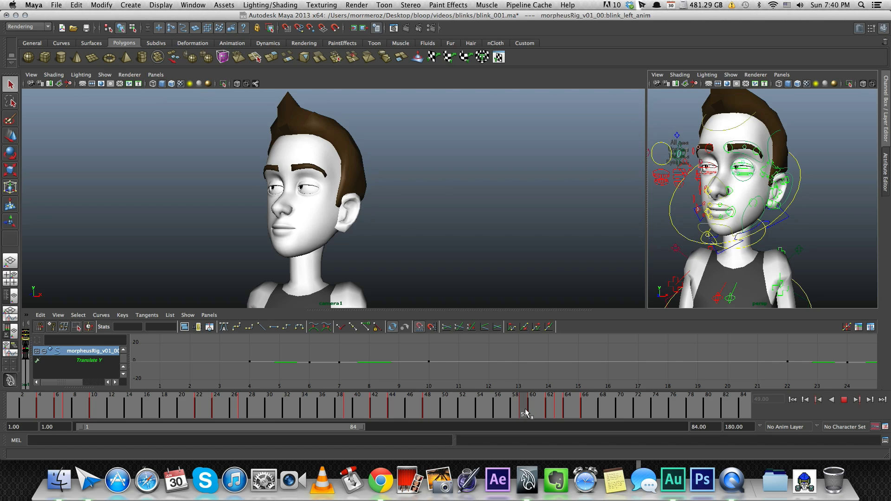
left_click_drag(525, 408, 527, 411)
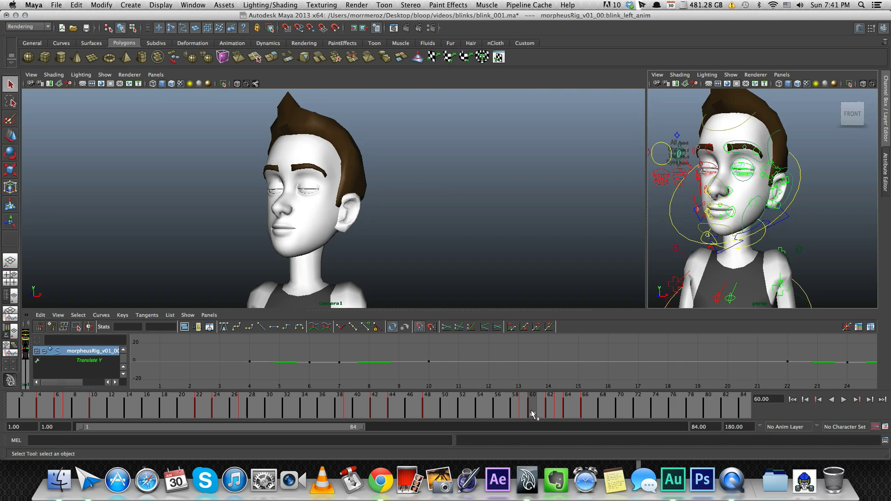
left_click_drag(538, 415, 549, 414)
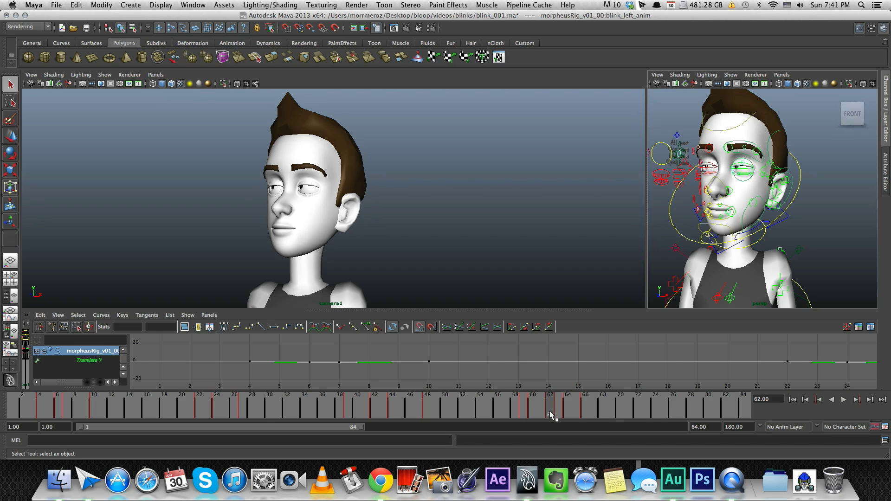
key("alt+v")
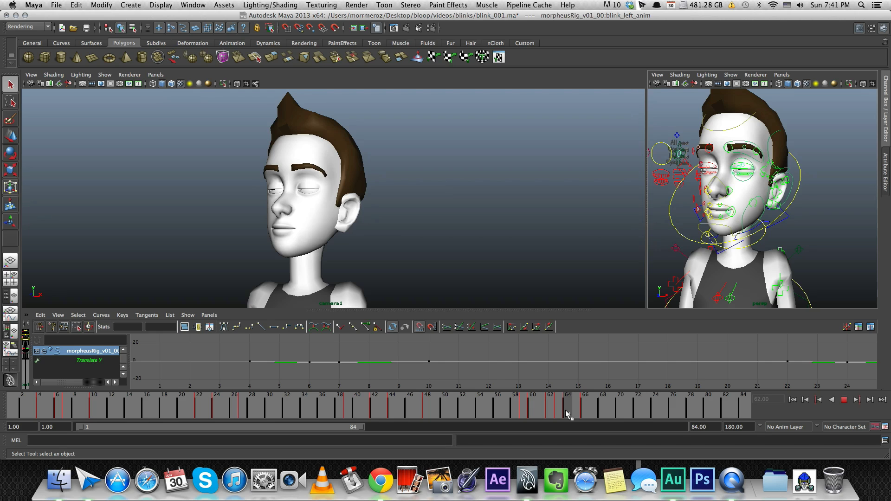
key("alt+v")
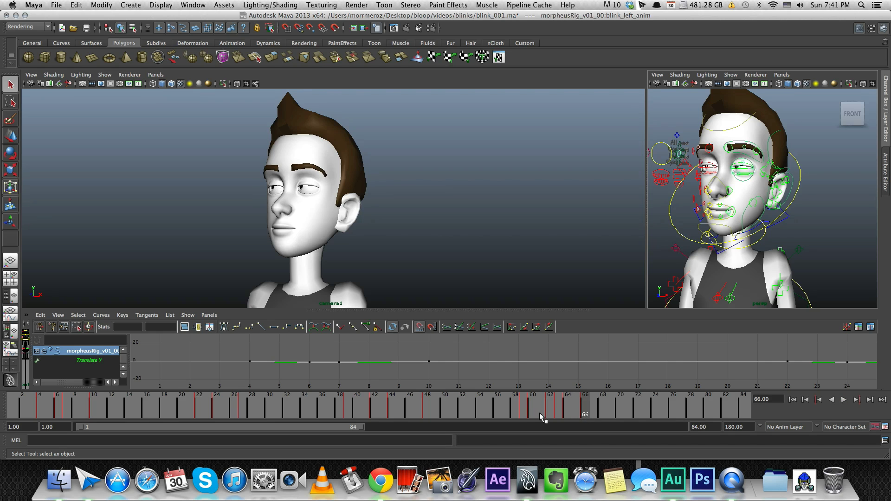
key("alt+v")
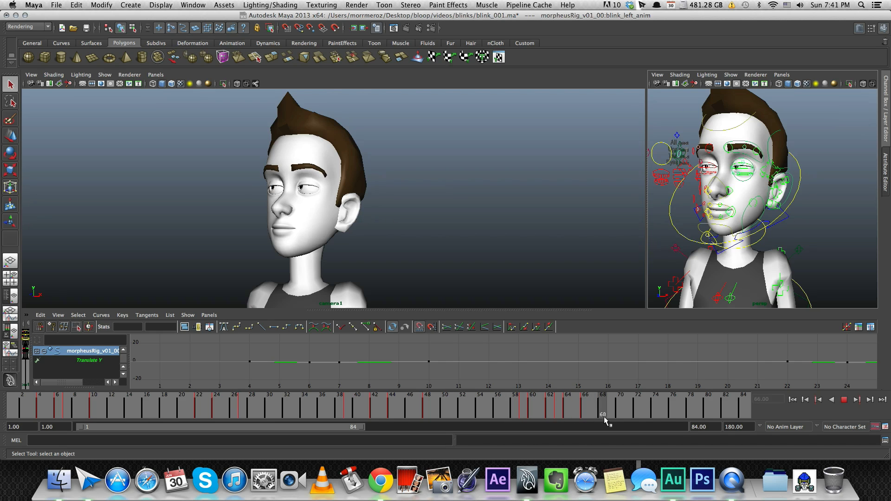
mouse_move(603, 416)
left_mouse_down()
mouse_move(527, 416)
mouse_move(594, 415)
left_mouse_up()
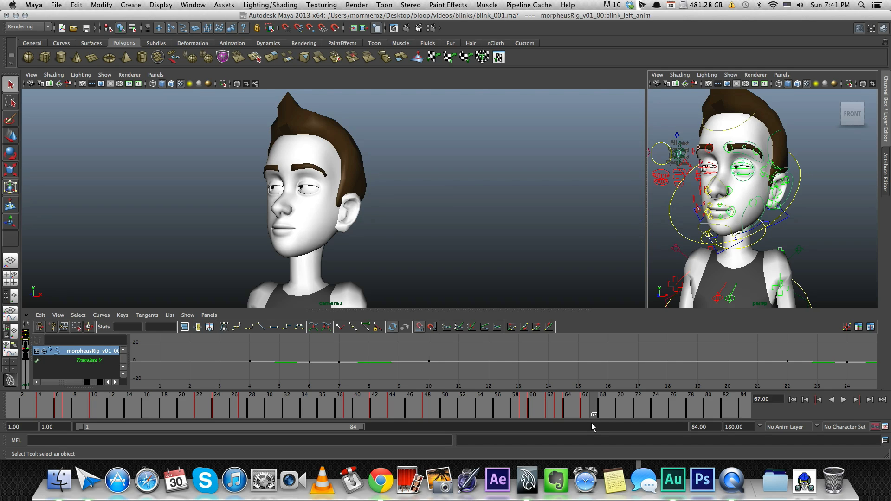
left_click(526, 412)
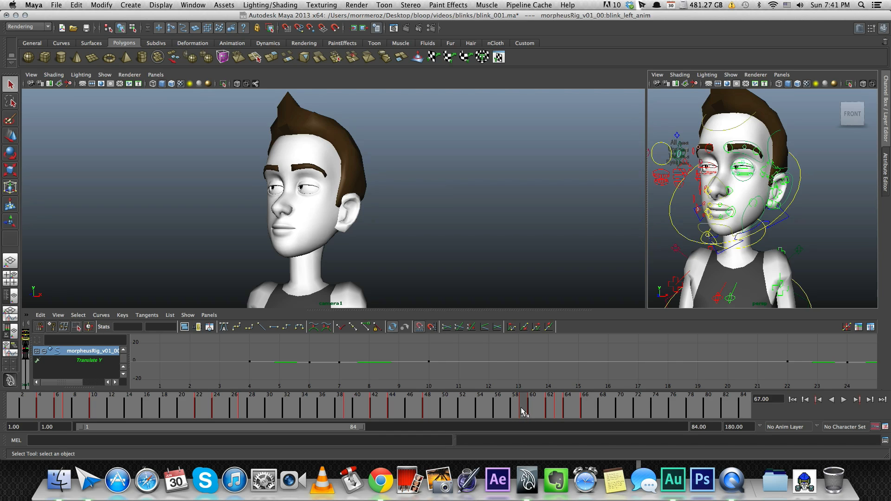
key("alt+v")
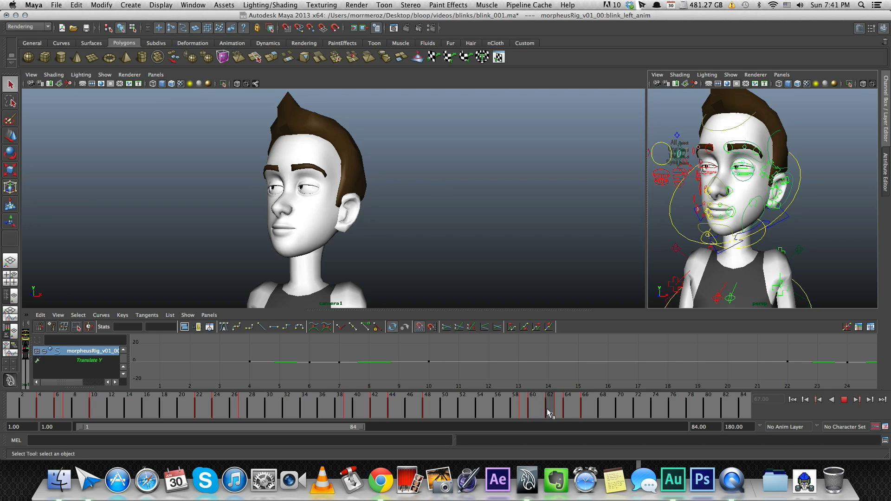
left_click(549, 413)
Step: Shift the visible playback range to frames 64–147 and select the eye_masterIK_anim control beside the face
left_click_drag(325, 424, 561, 436)
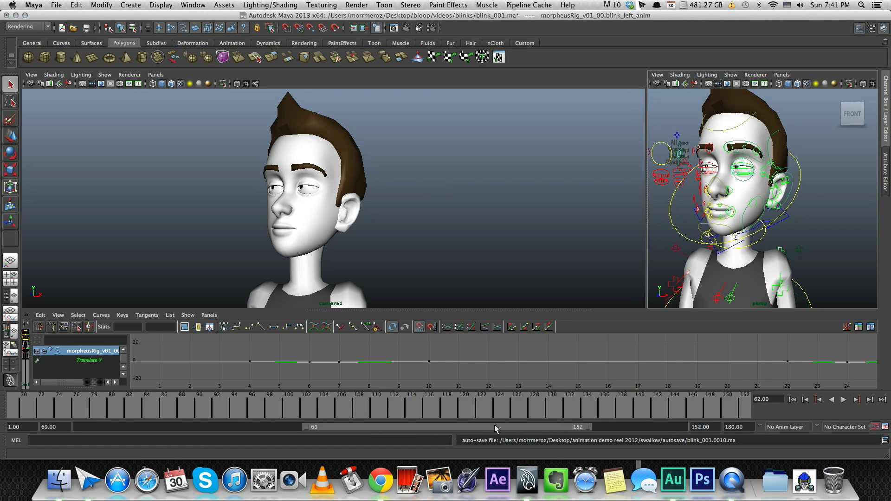
left_click_drag(494, 424, 477, 423)
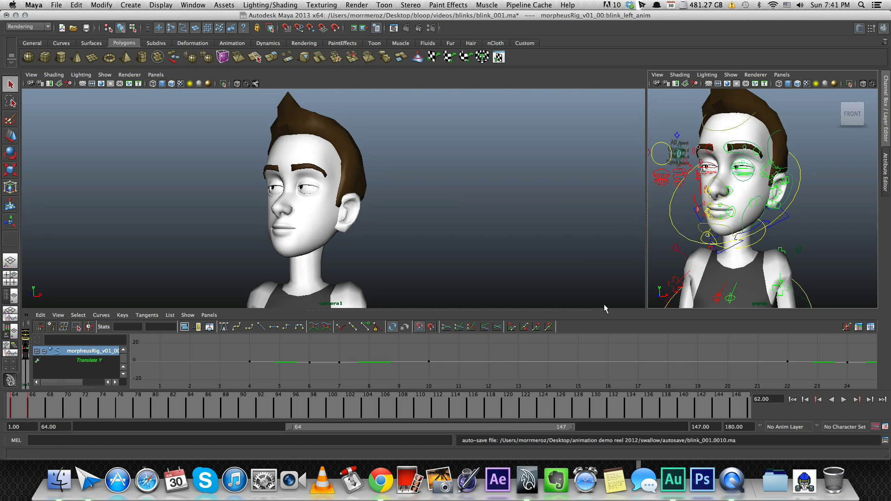
left_click(664, 146)
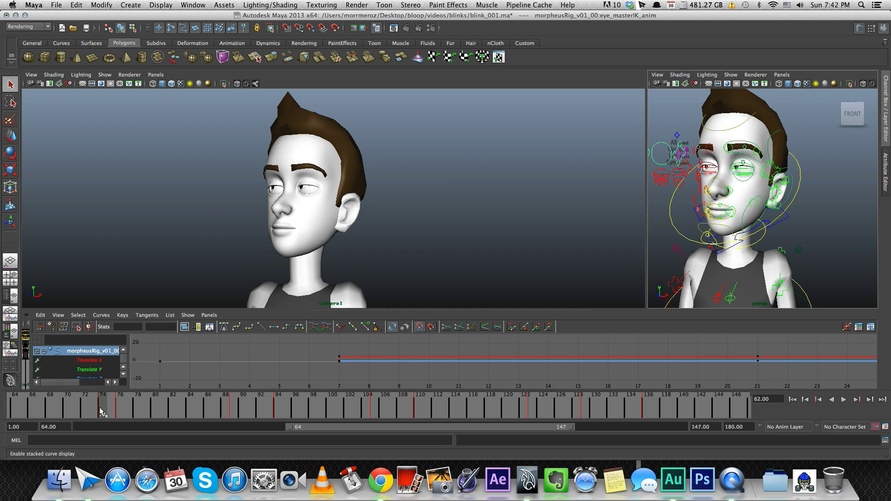
Step: Scrub between the eye control's keys at frames 74 and 76 to examine the eye dart
left_click_drag(102, 406, 119, 411)
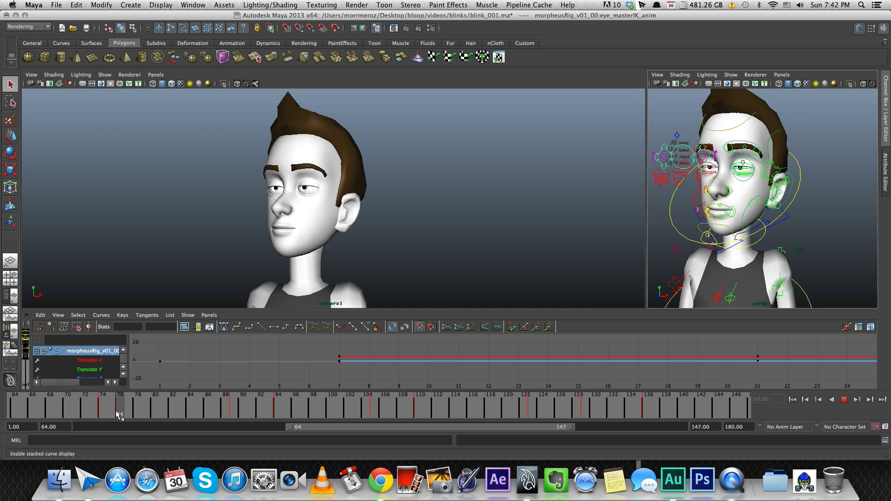
left_click(114, 412)
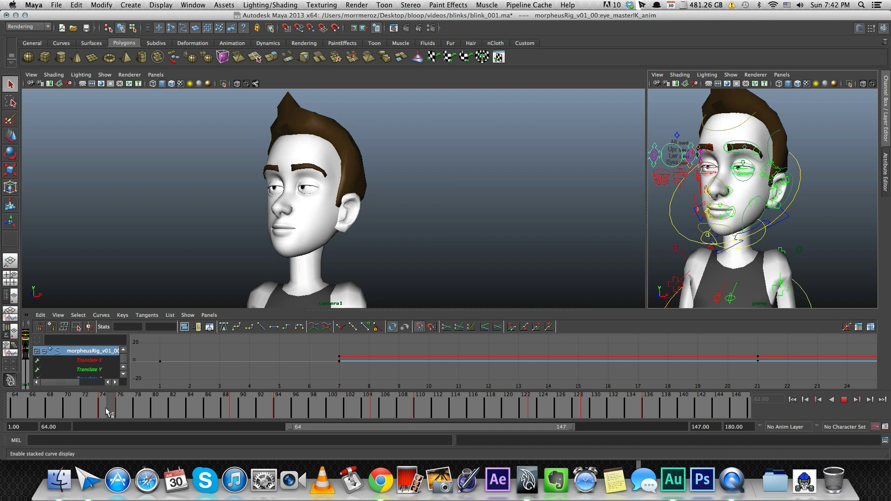
left_click(118, 411)
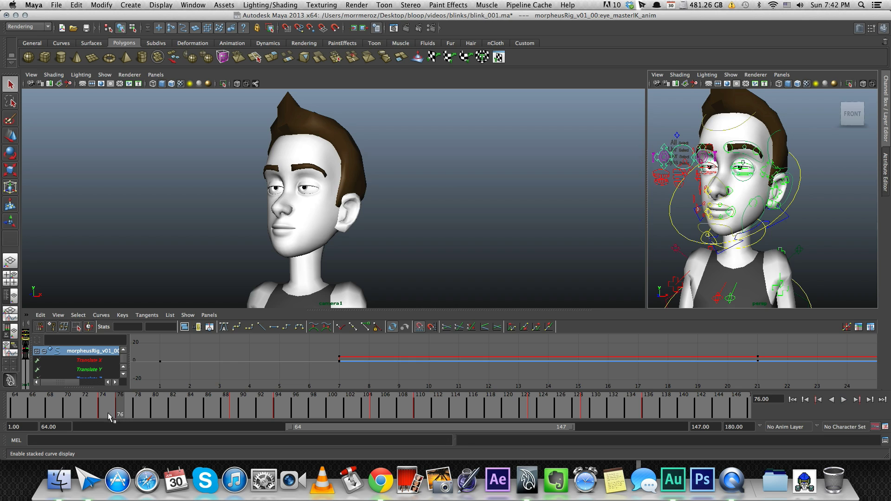
Step: Scrub the eye dart at frames 74–76 again and compare it with the eye movement between about frames 87 and 94
left_click(101, 411)
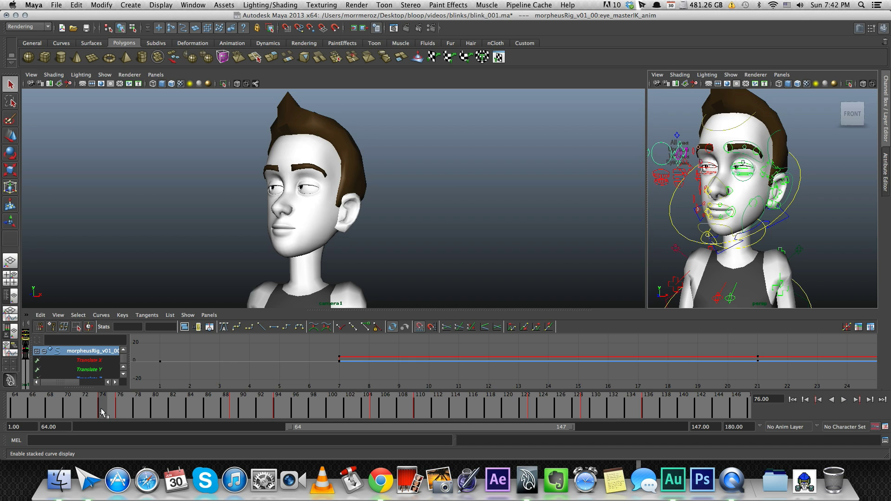
left_click_drag(102, 411, 121, 412)
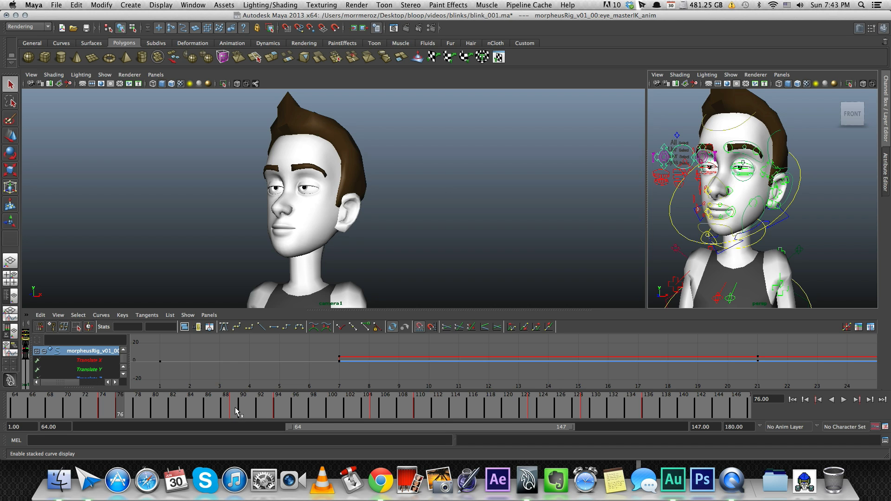
left_click_drag(214, 411, 265, 411)
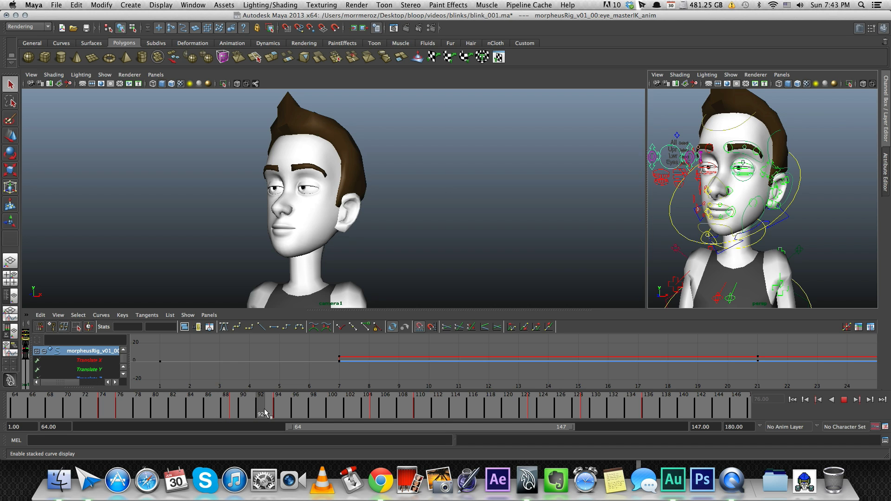
left_click(215, 408)
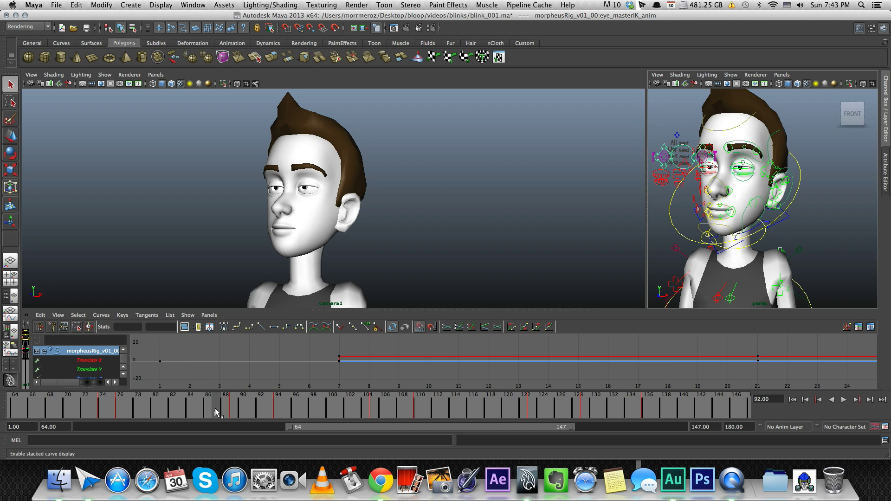
left_click_drag(216, 408, 279, 410)
mouse_move(218, 406)
left_mouse_down()
mouse_move(287, 411)
mouse_move(269, 409)
mouse_move(279, 406)
left_mouse_up()
Step: Play and scrub the eye movement up to about frame 111 to examine its timing
key("alt+v")
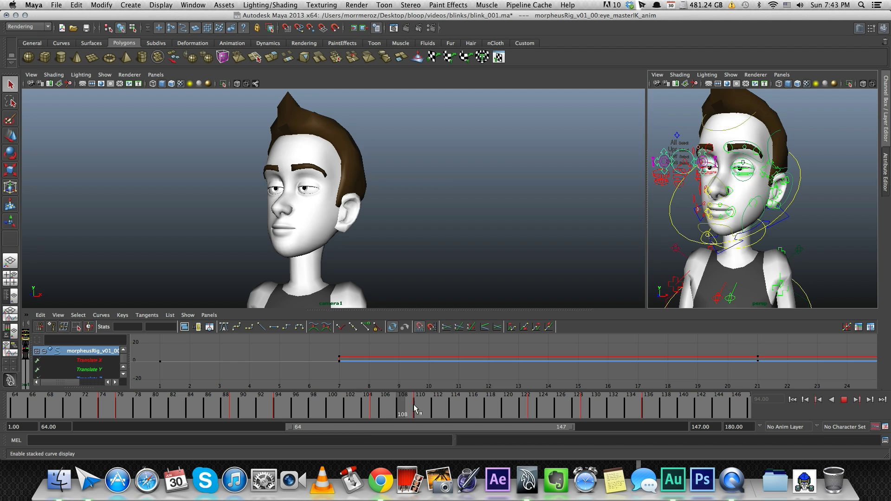
mouse_move(419, 404)
left_mouse_down()
mouse_move(400, 399)
mouse_move(425, 407)
left_mouse_up()
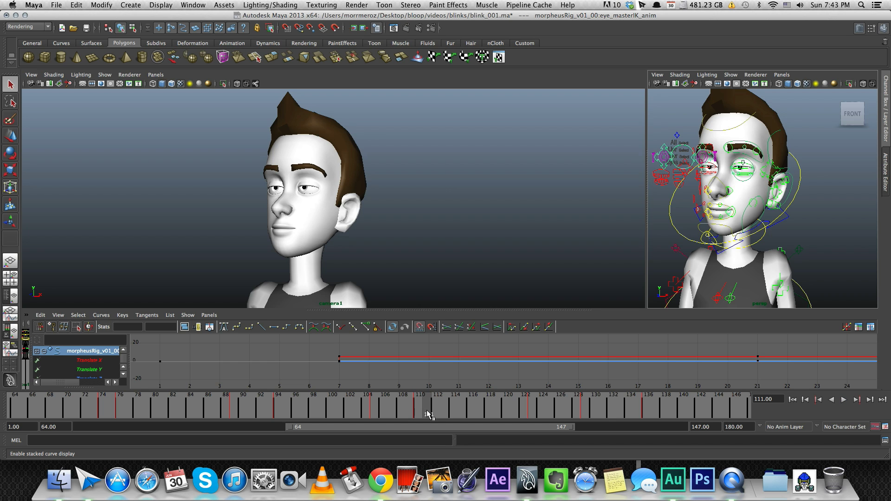
key("alt+v")
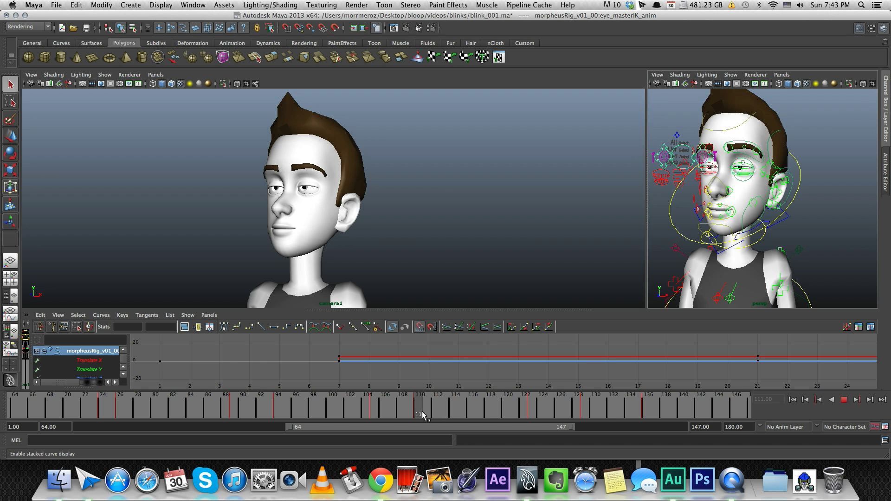
key("alt+v")
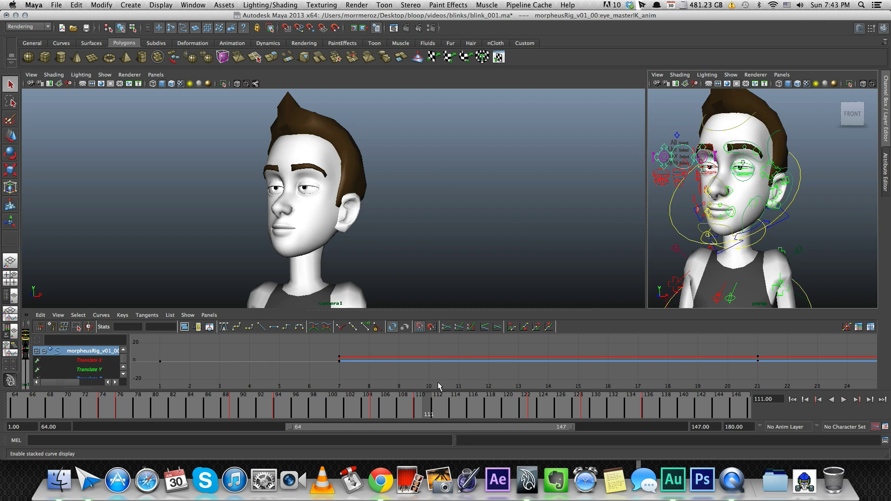
Step: Scrub repeatedly and play from about frame 121 to frame 137 to examine the sequence of eye movements
left_click(519, 411)
left_click_drag(519, 410, 647, 414)
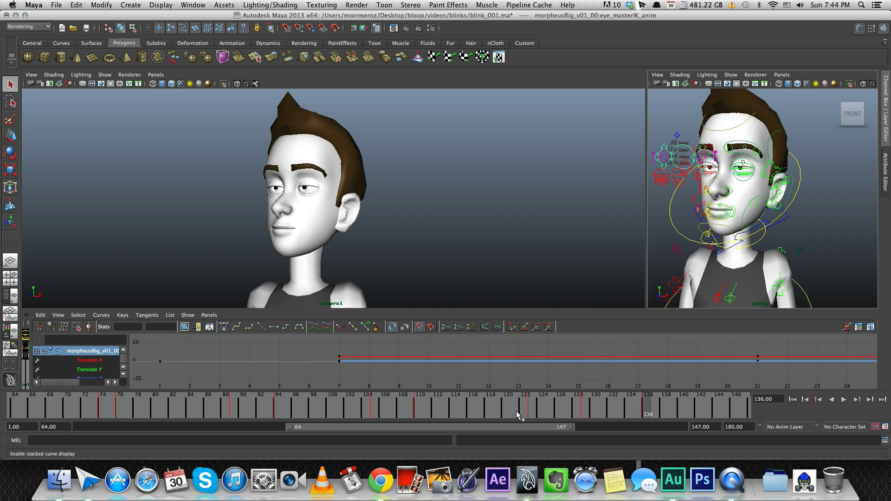
left_click_drag(516, 407, 652, 418)
left_click_drag(519, 409, 650, 411)
left_click(518, 412)
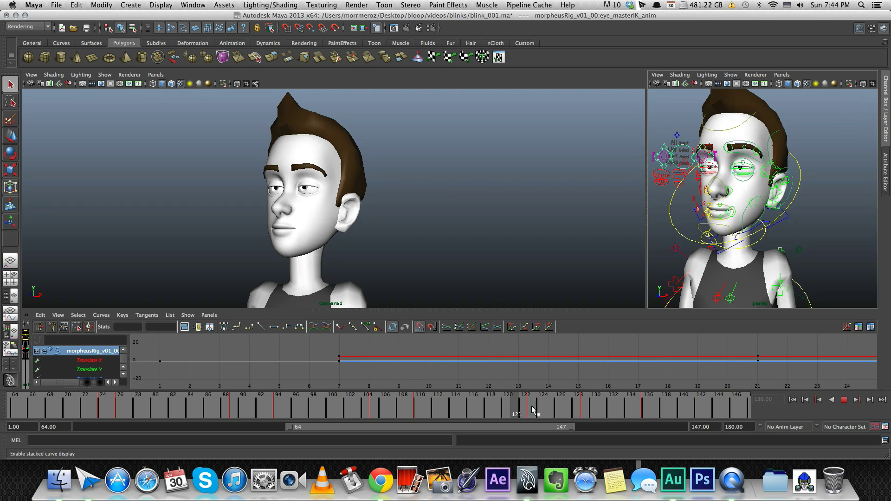
key("alt+v")
left_click(647, 405)
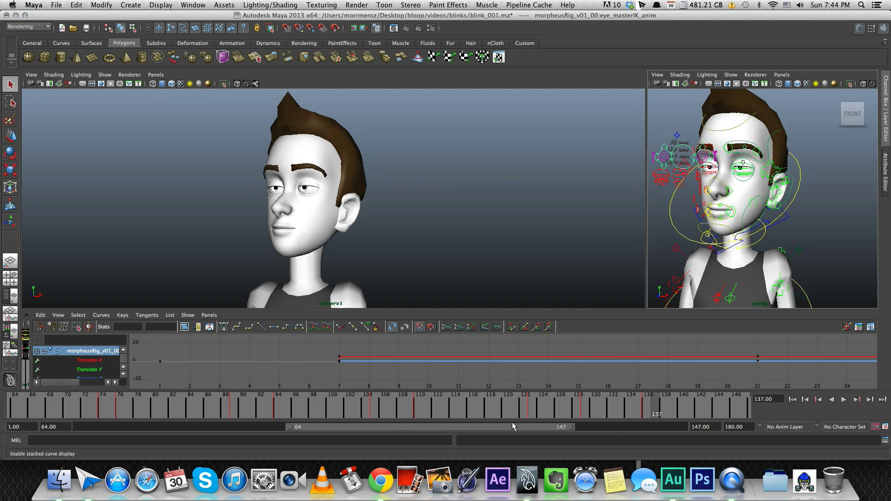
Step: Shift the visible playback range to frames 97–180 and scrub the eye movements from about frame 148 to 155 and 159 to 171
left_click_drag(512, 425, 622, 426)
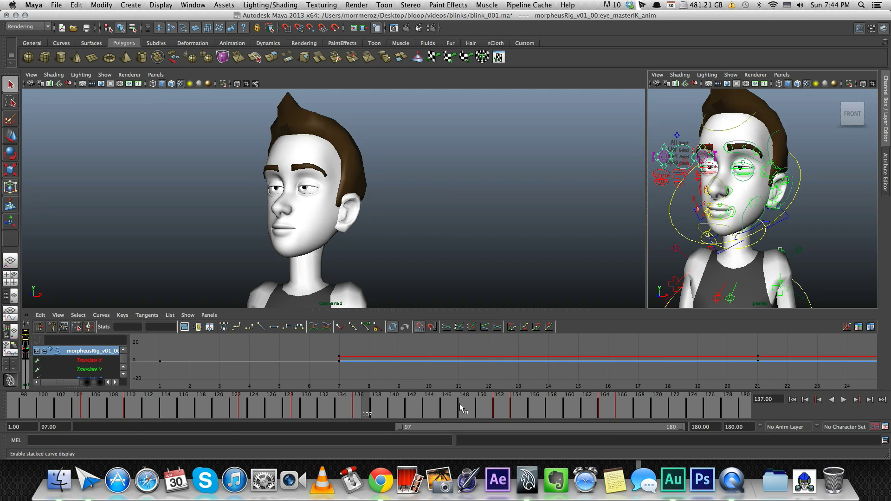
left_click_drag(469, 403, 528, 420)
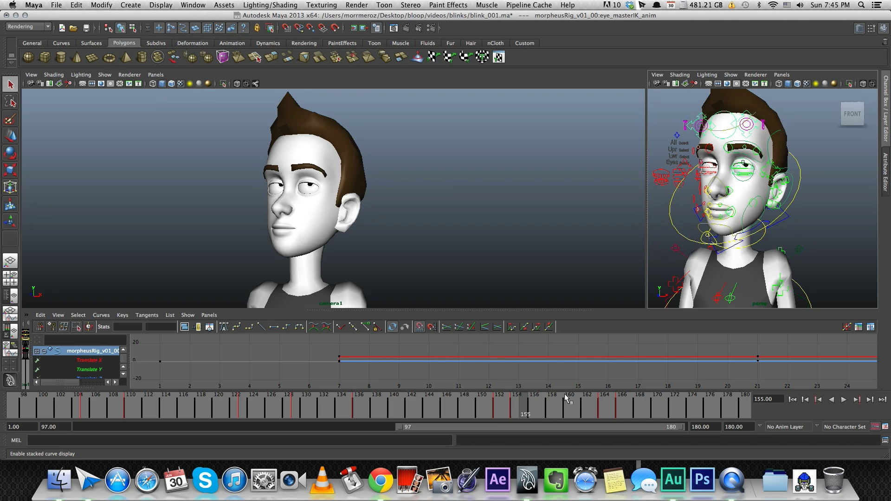
left_click_drag(564, 393, 665, 398)
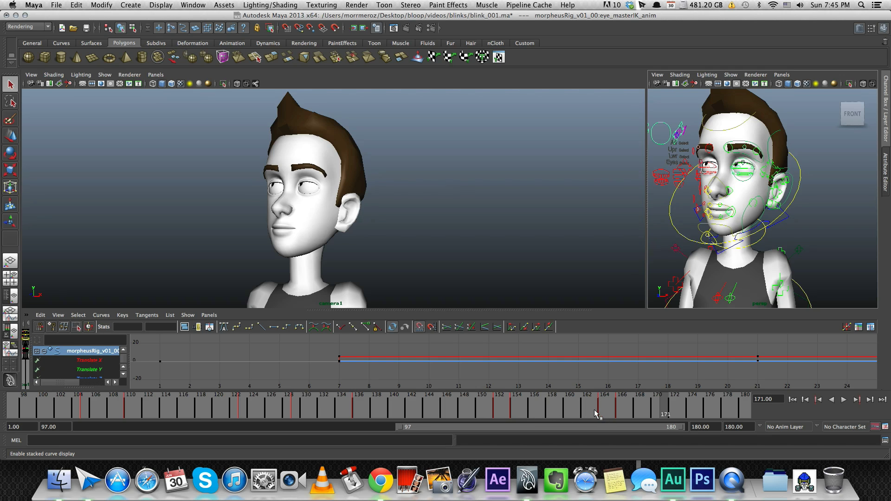
Step: Play the eye movement ending near frame 173, and replay the one between about frames 148 and 157
key("alt+v")
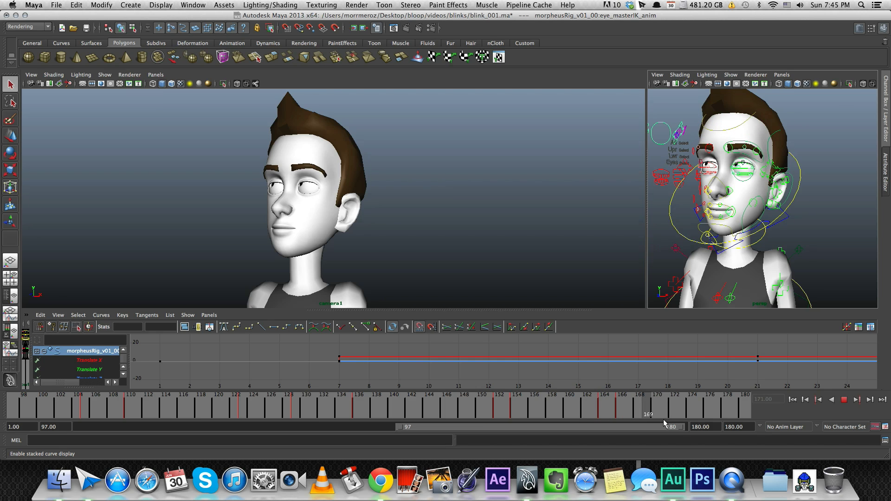
key("alt+v")
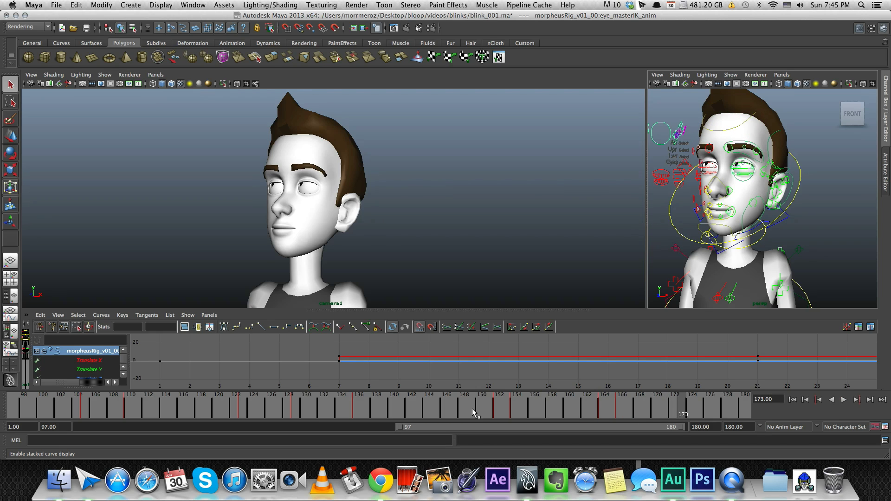
left_click(467, 403)
key("alt+v")
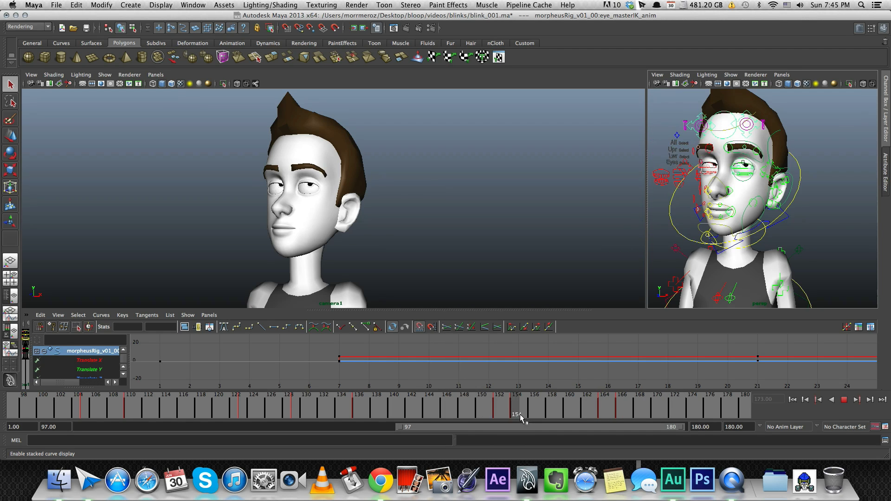
key("alt+v")
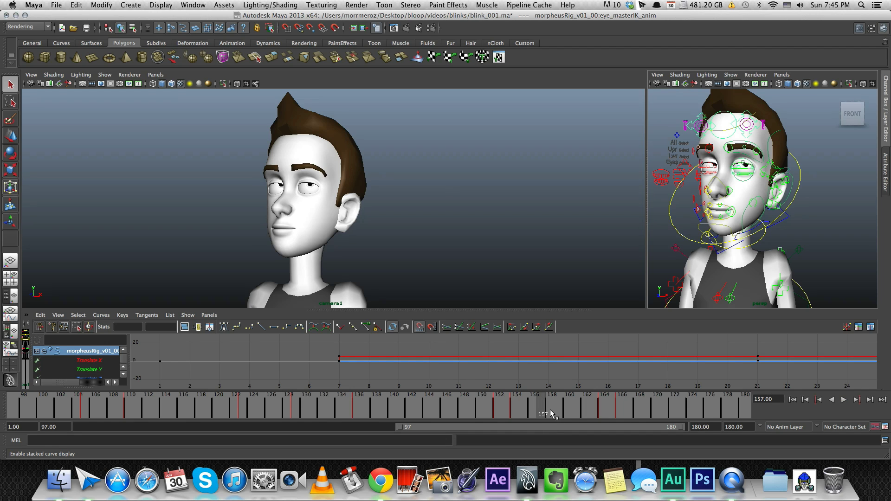